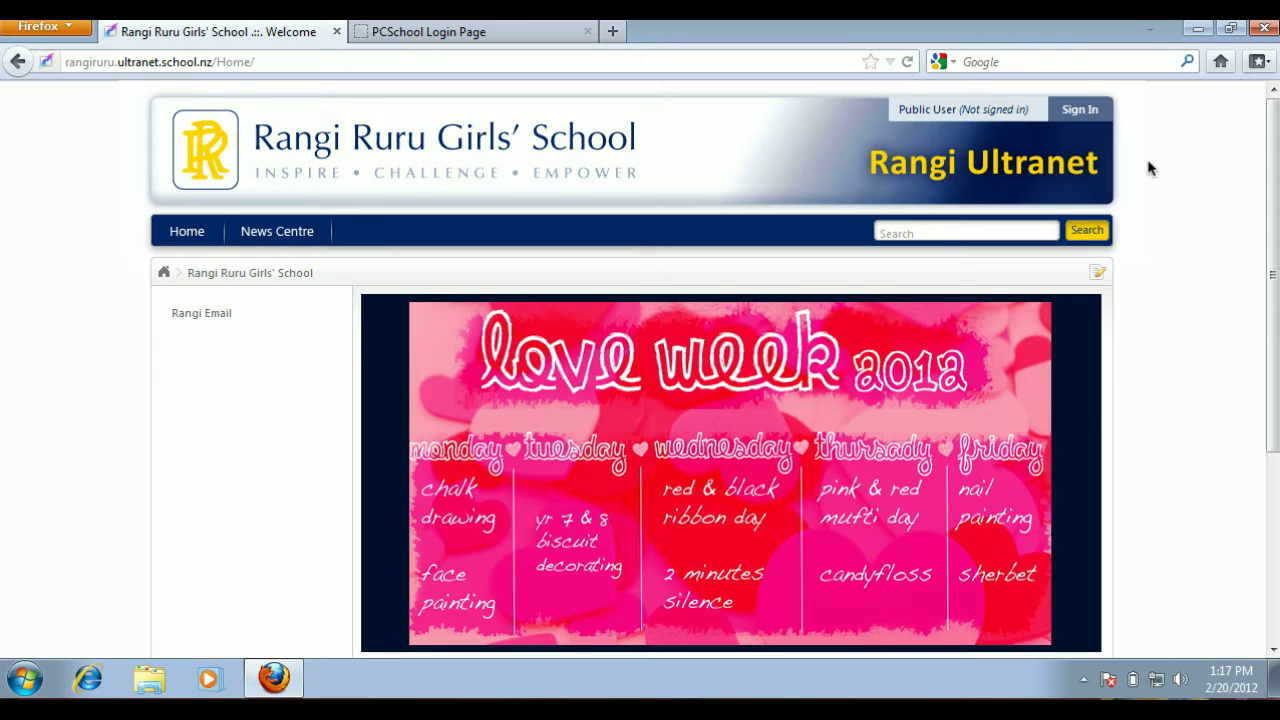
- Sign in to the Rangi Ultranet site with the account's user ID and password
click(1080, 112)
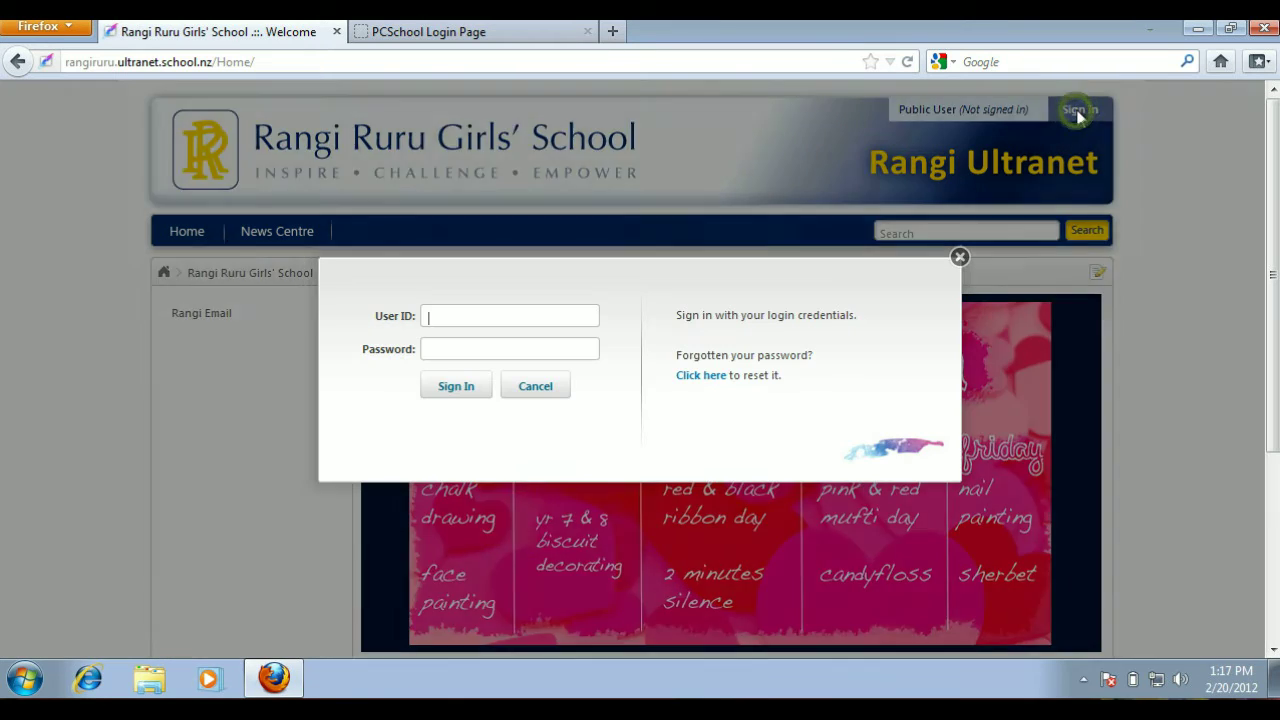
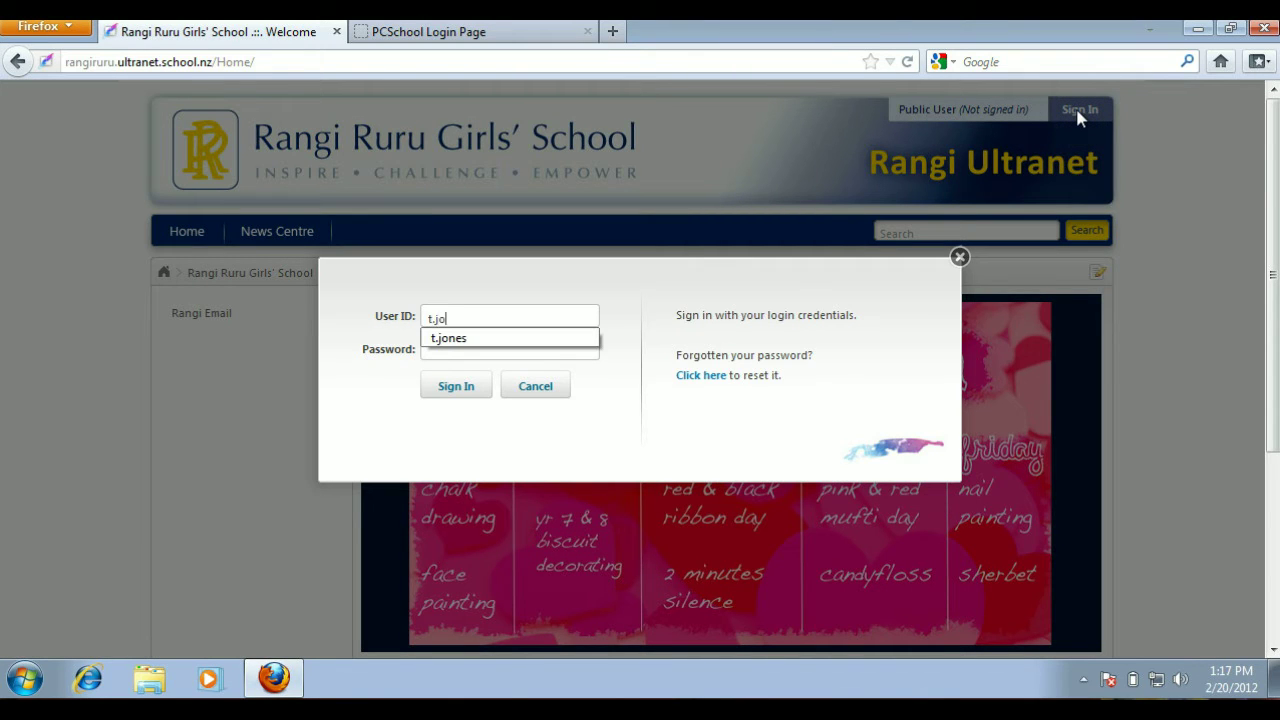
key(Tab)
text(*******)
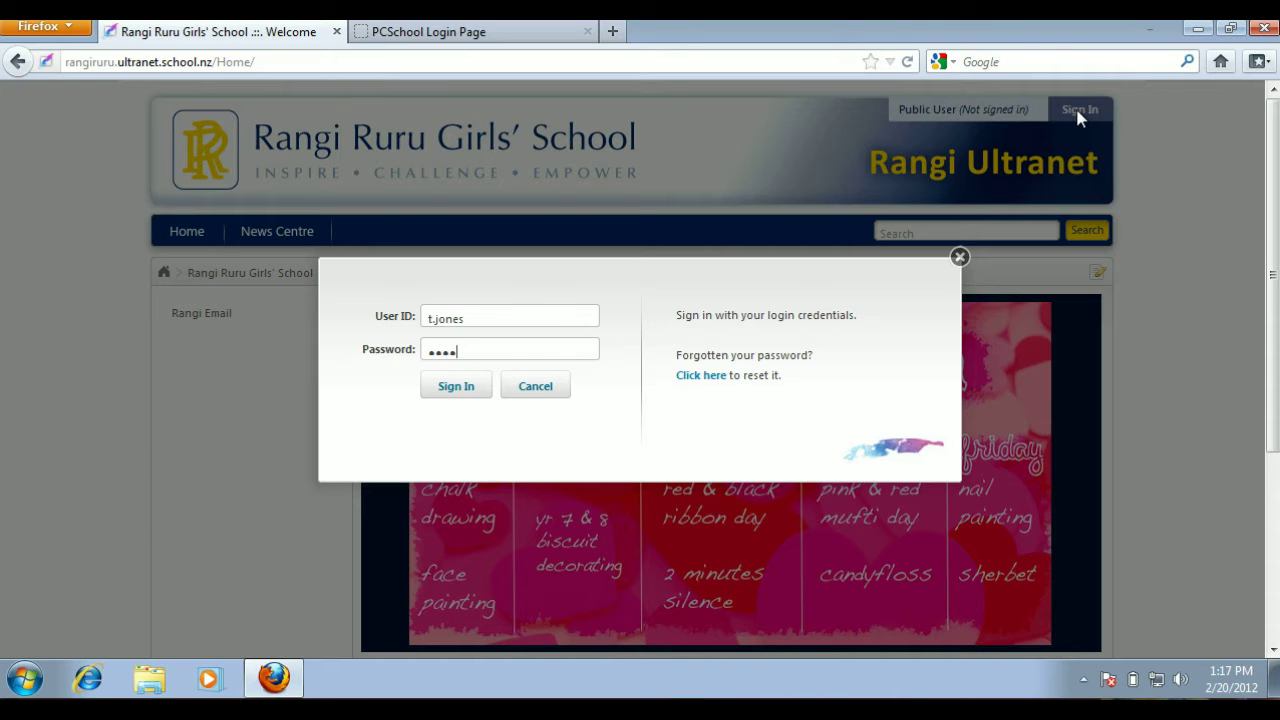
key(Return)
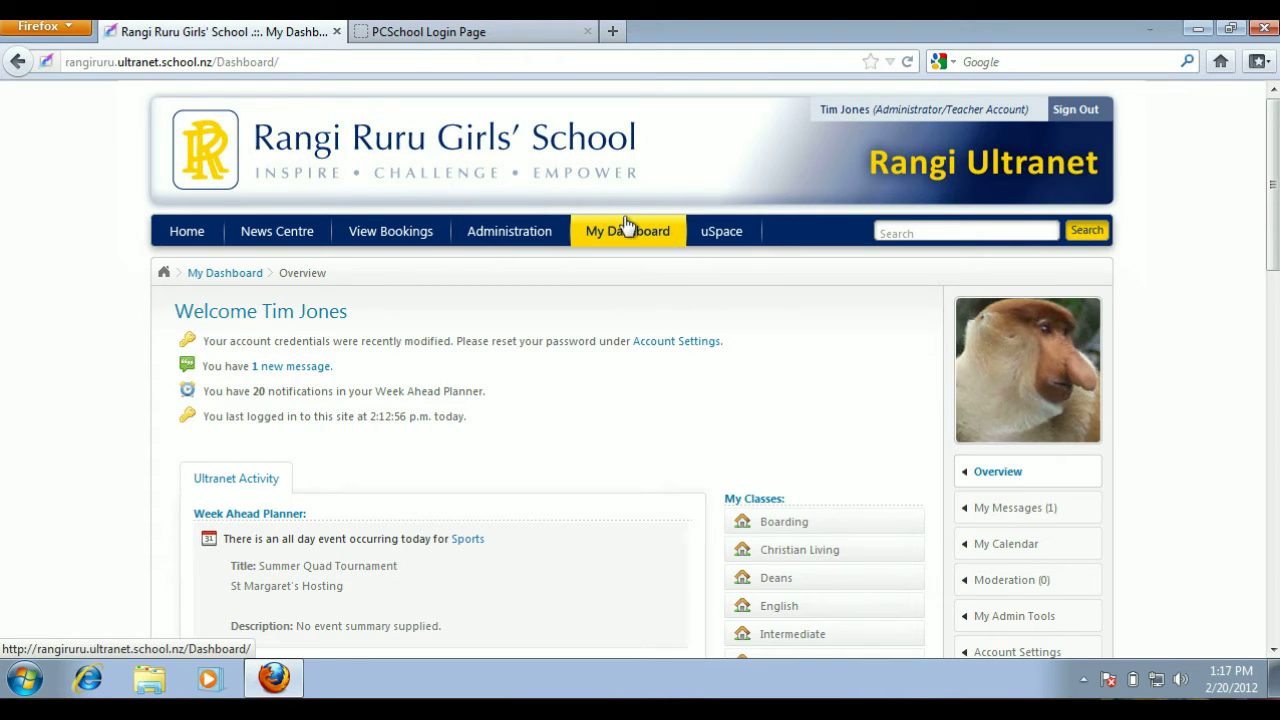
- Open the News Centre and look through the day's notices by section
click(264, 238)
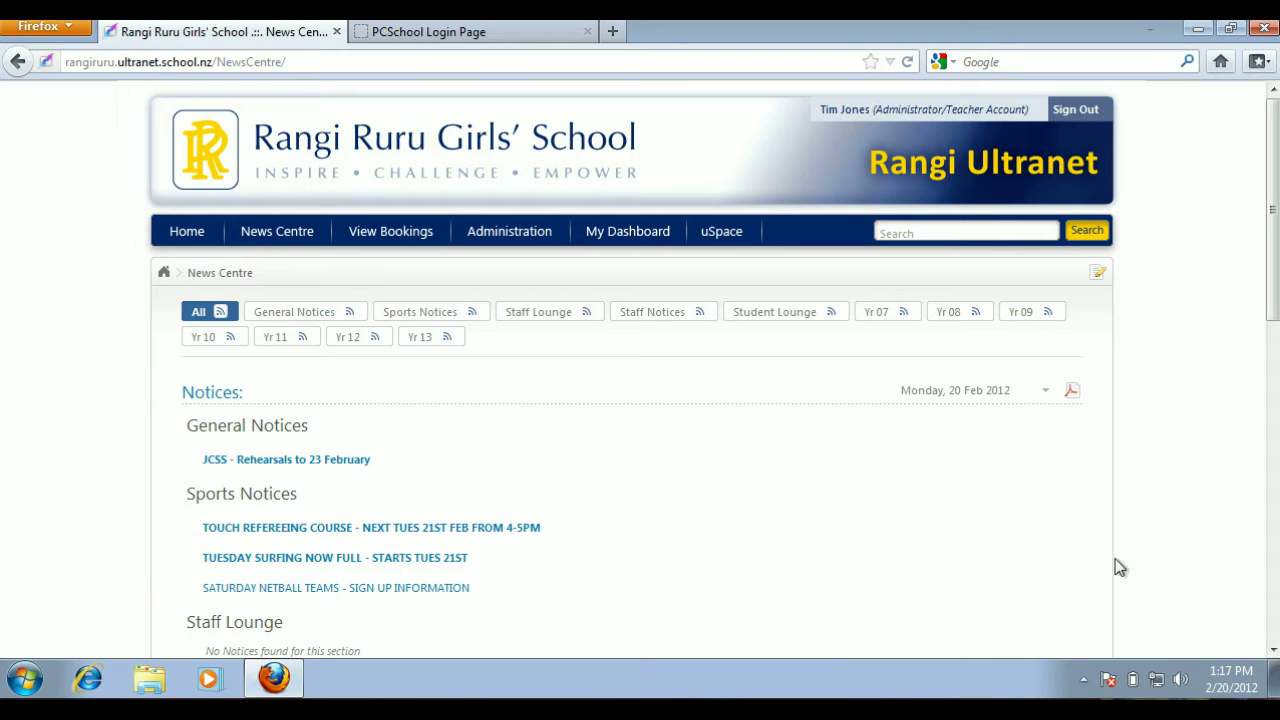
click(1272, 649)
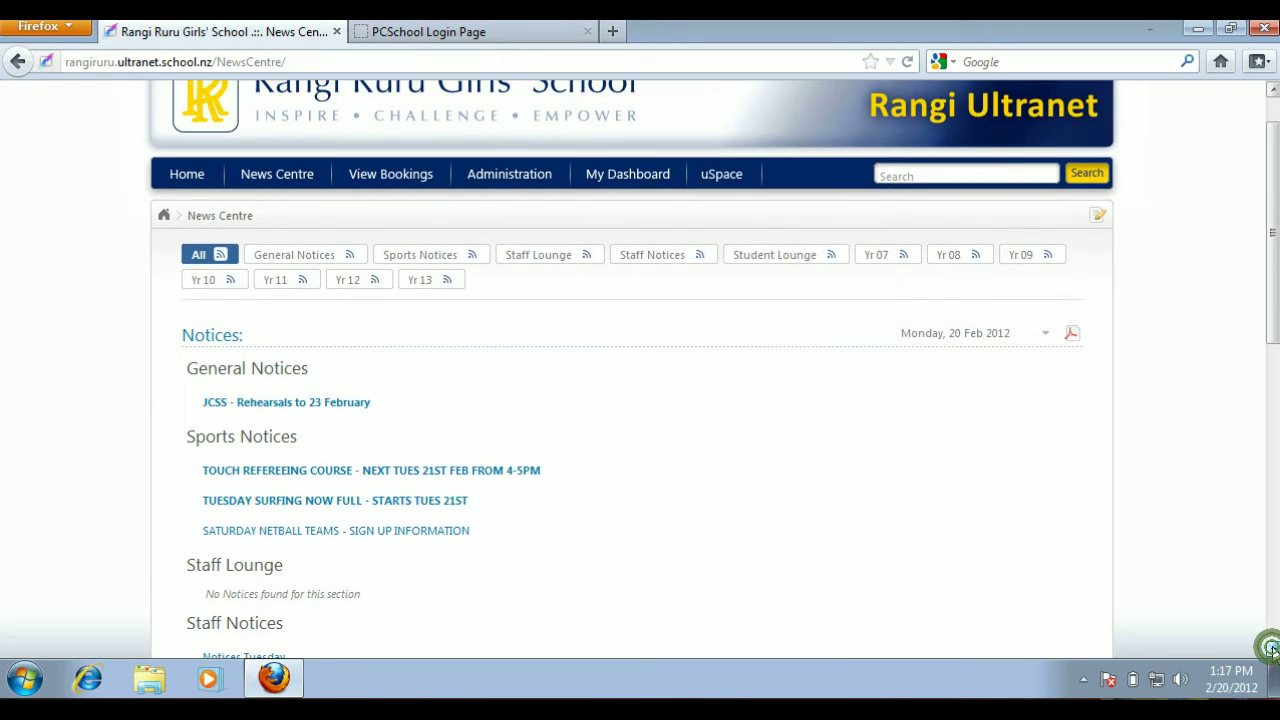
click(1272, 649)
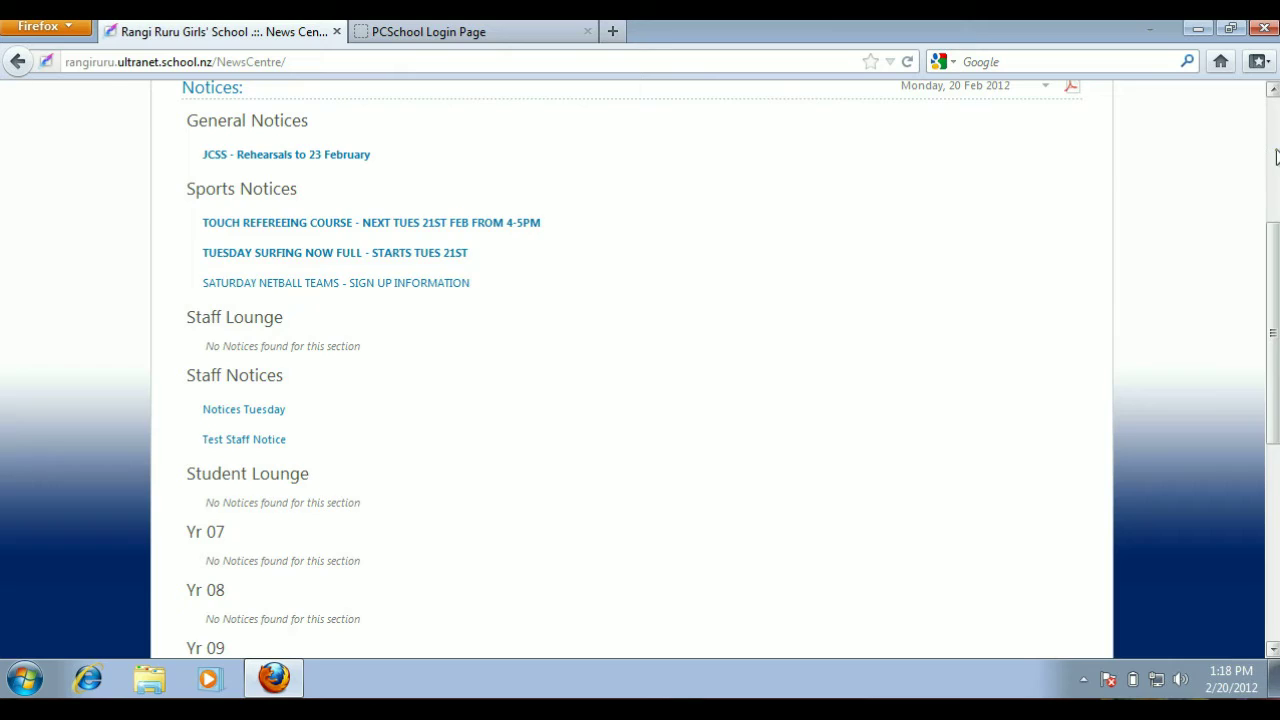
click(1276, 155)
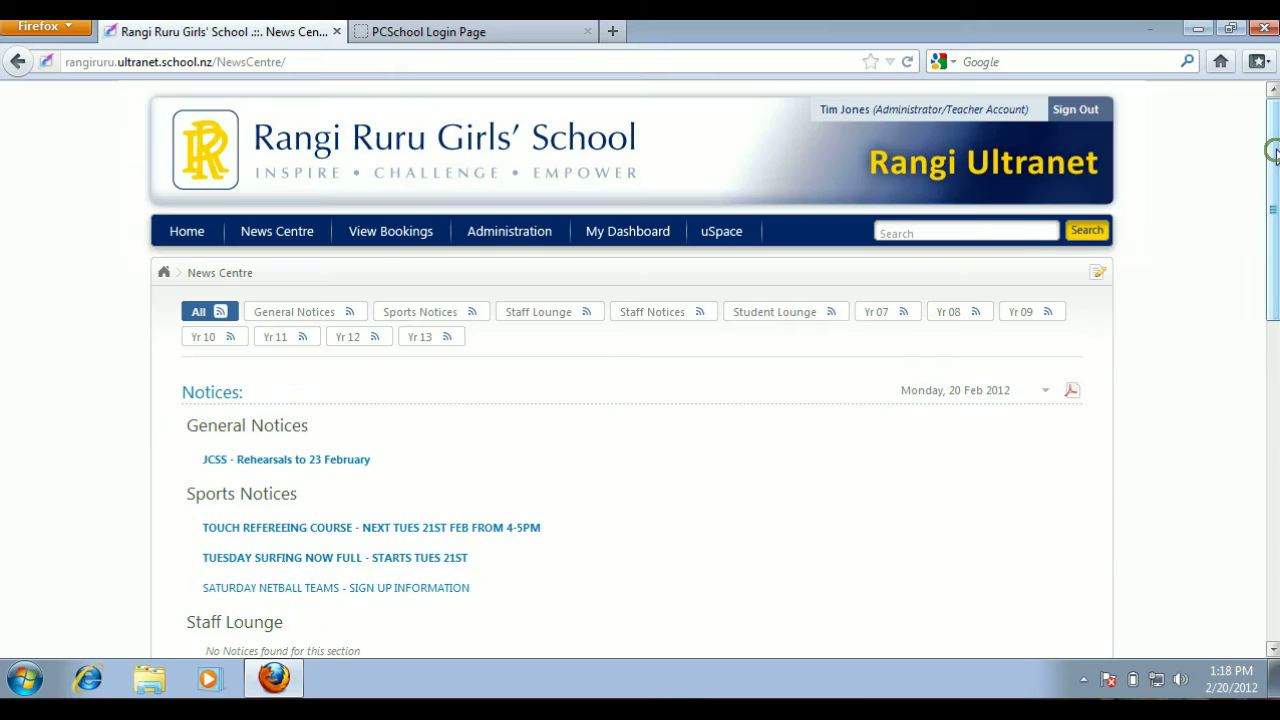
- Start submitting a new notice in the News Centre
click(1096, 280)
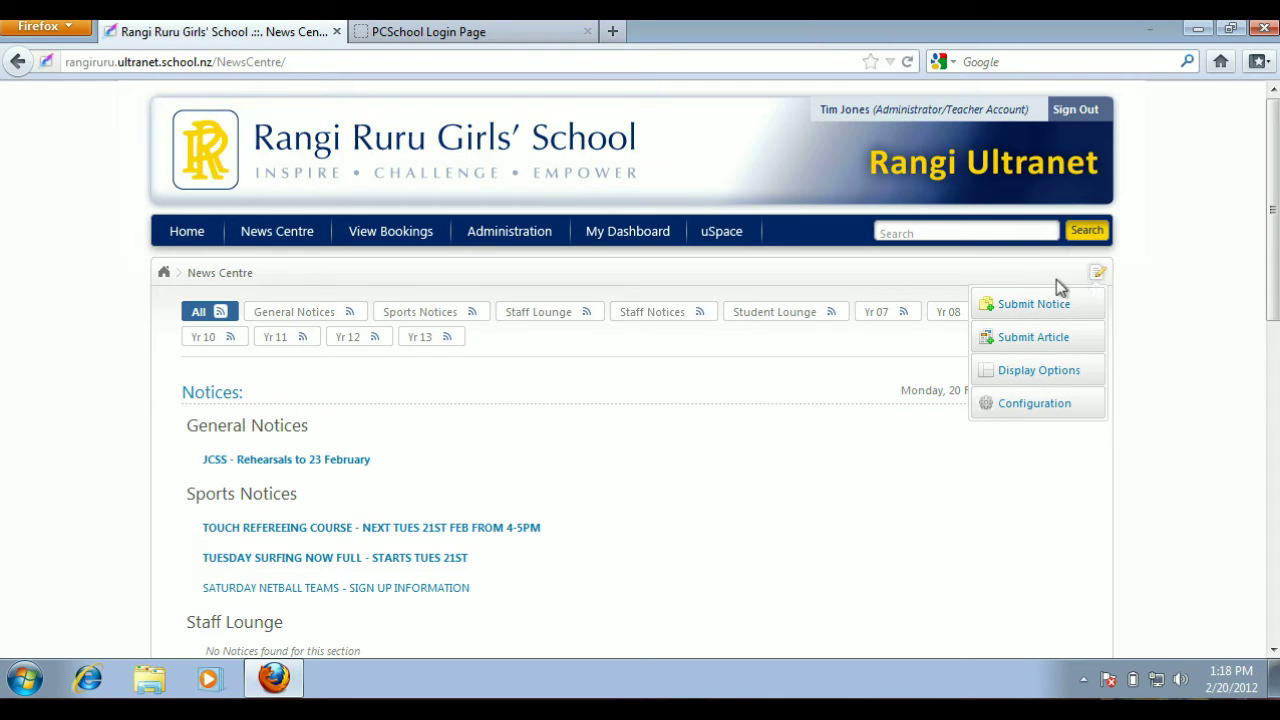
click(1068, 338)
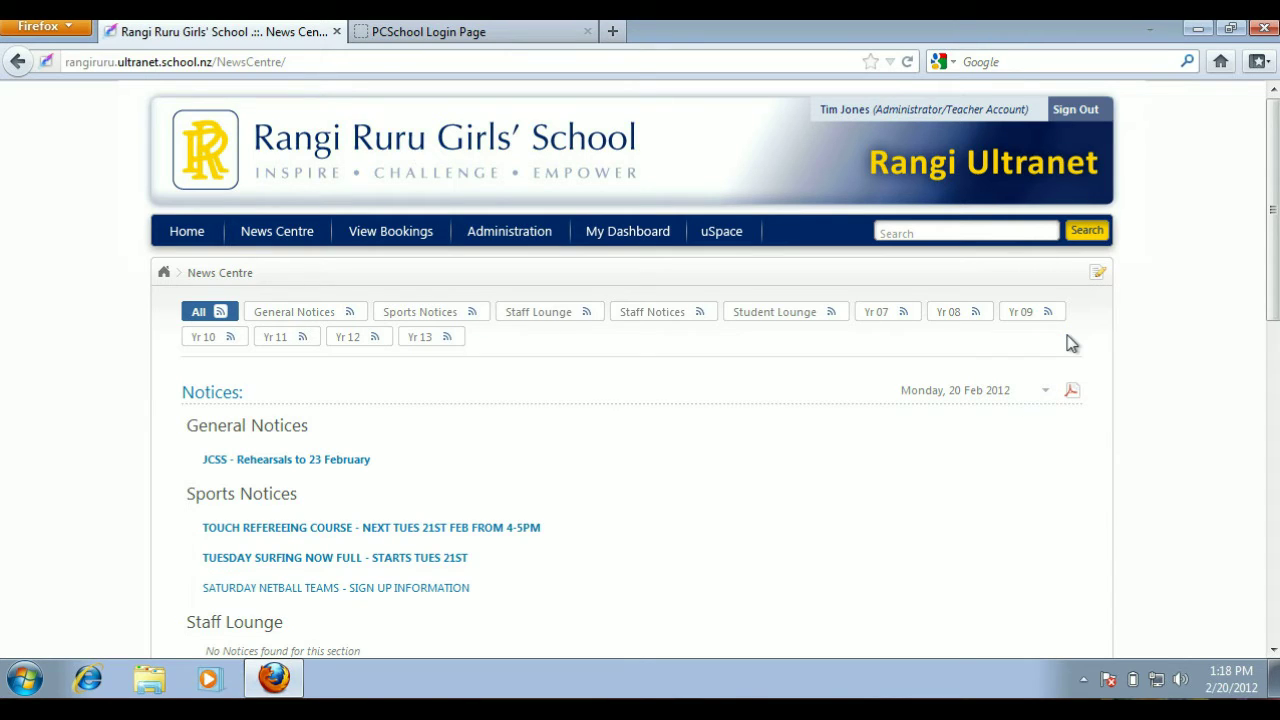
click(1100, 277)
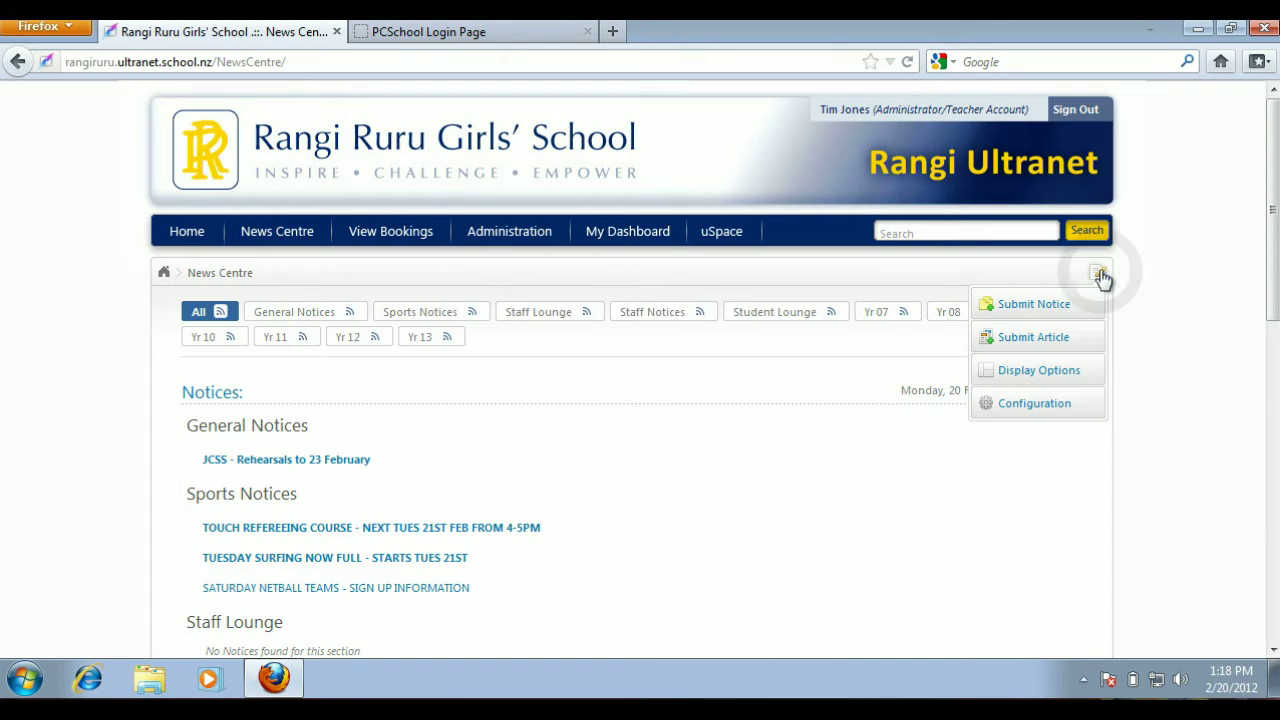
click(1040, 306)
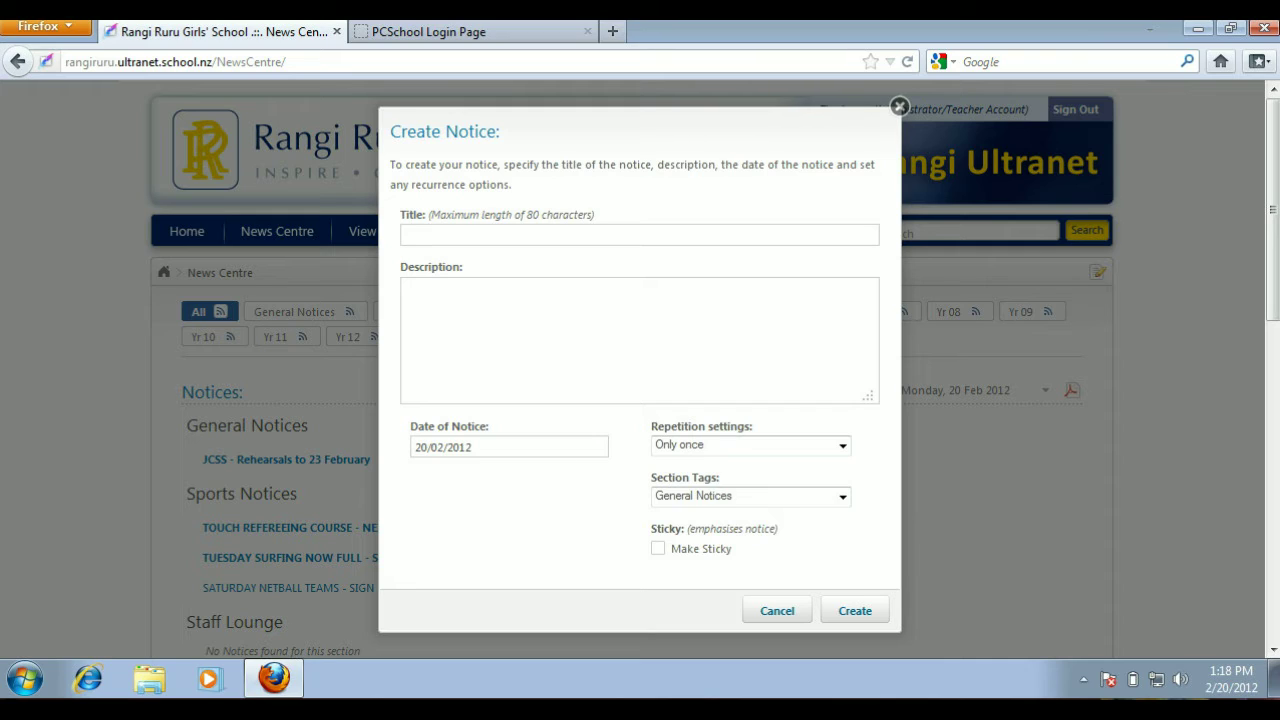
- Title the notice "Test Staff Notice 2" and enter "blah, blah, blah" as its description
text(test)
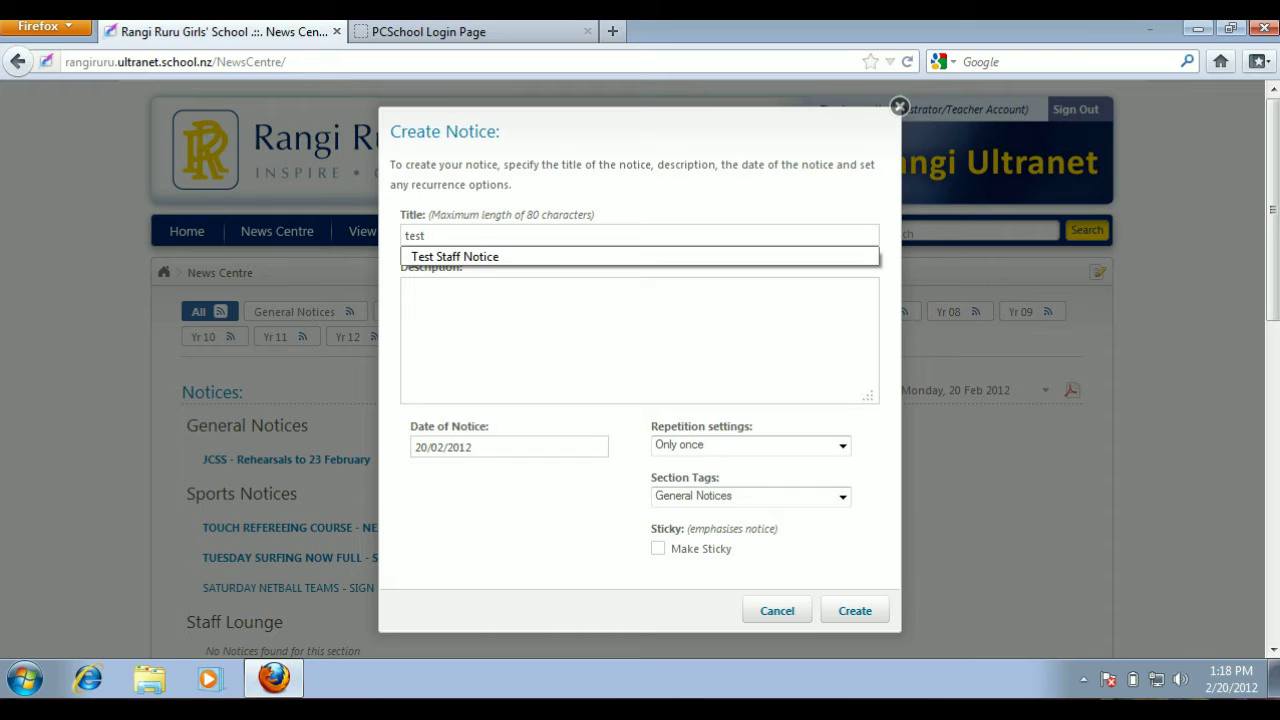
click(466, 258)
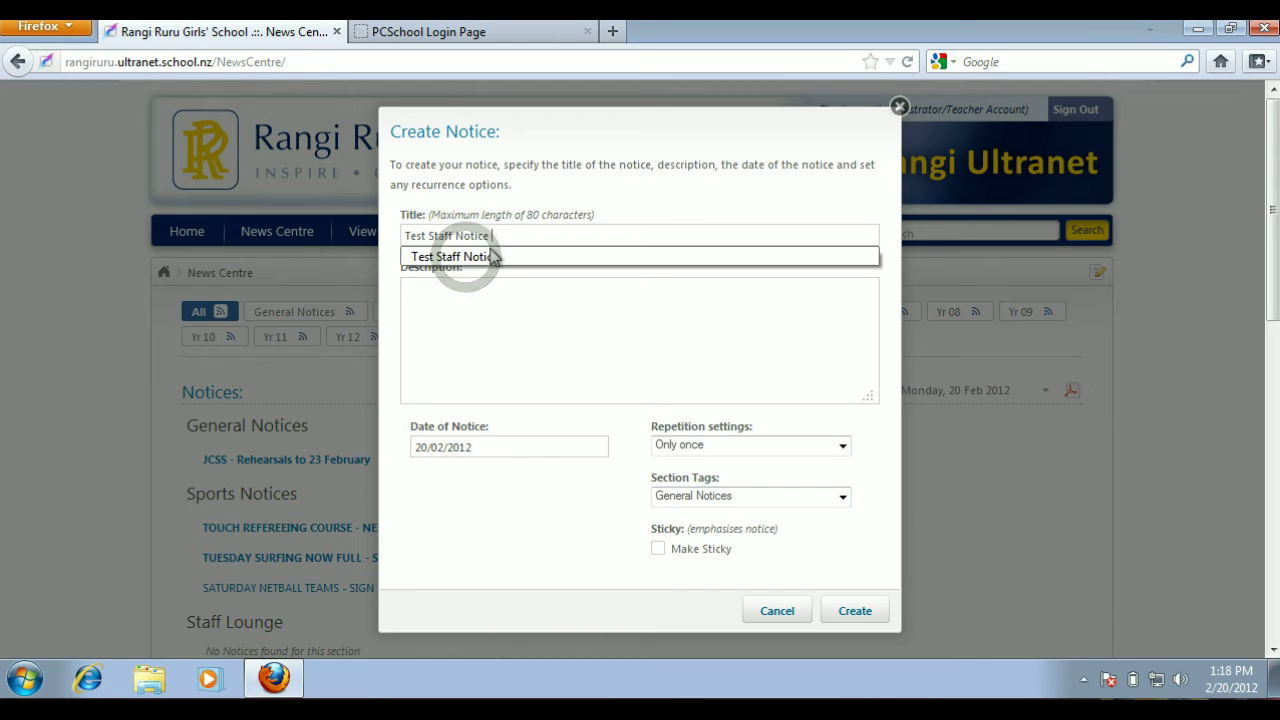
text(2)
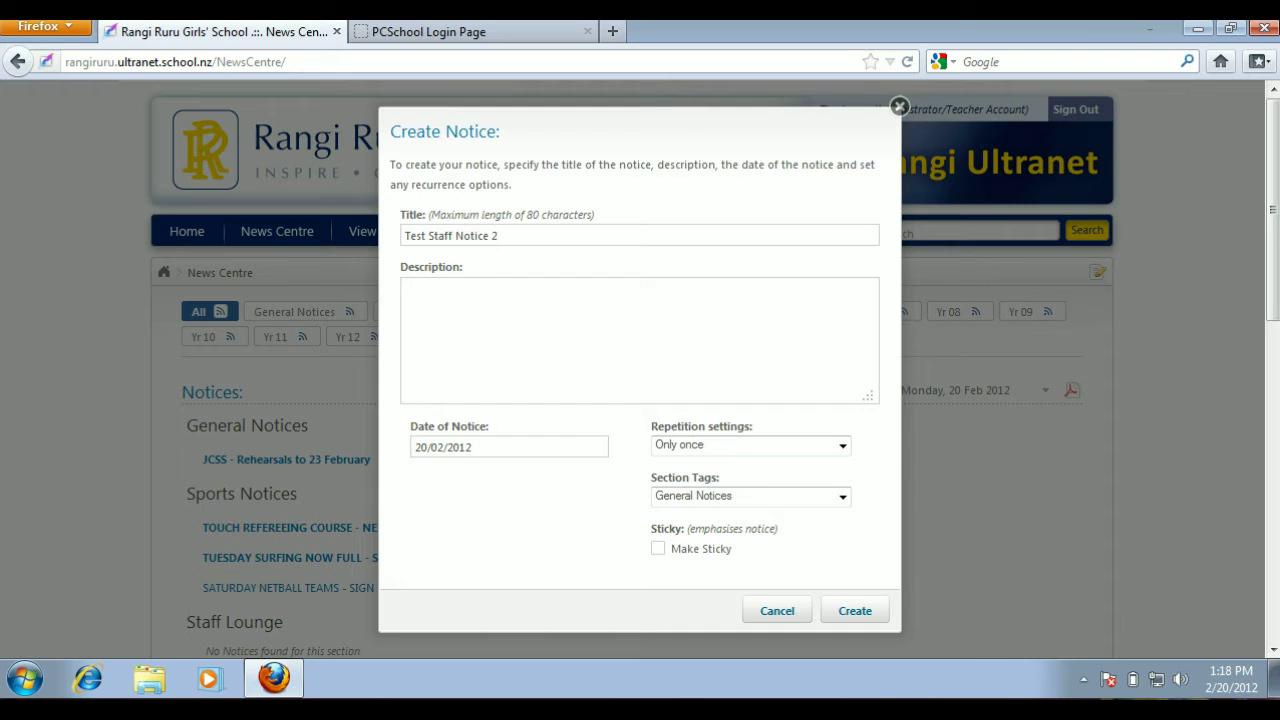
click(424, 295)
text(blah, blah, blah)
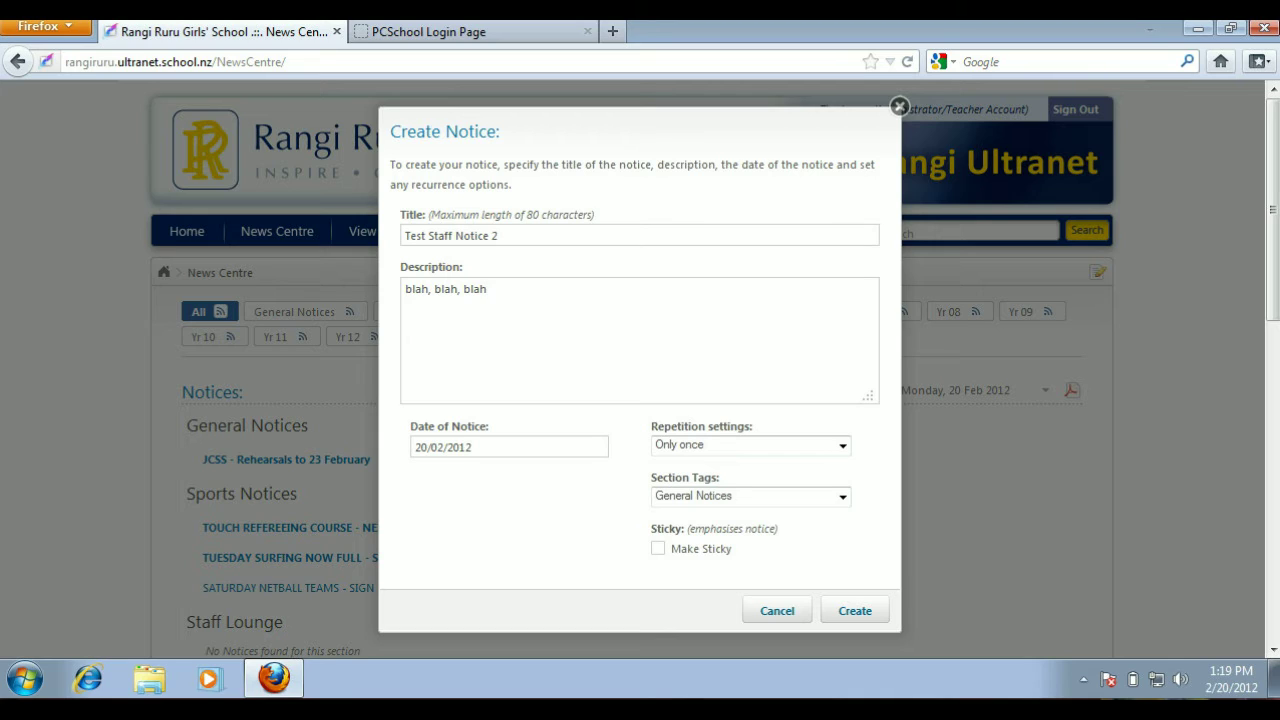
- Set the notice to repeat only once, tag it to the Staff Notices section, and create it
click(843, 450)
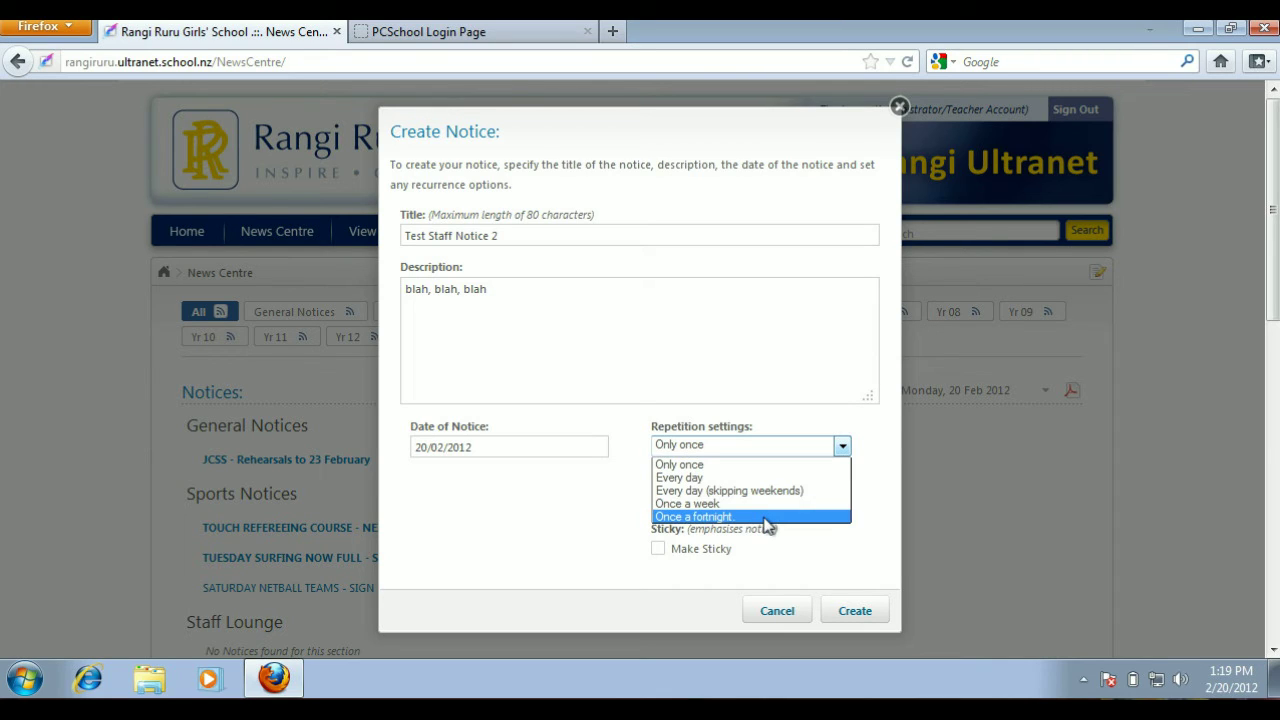
click(762, 468)
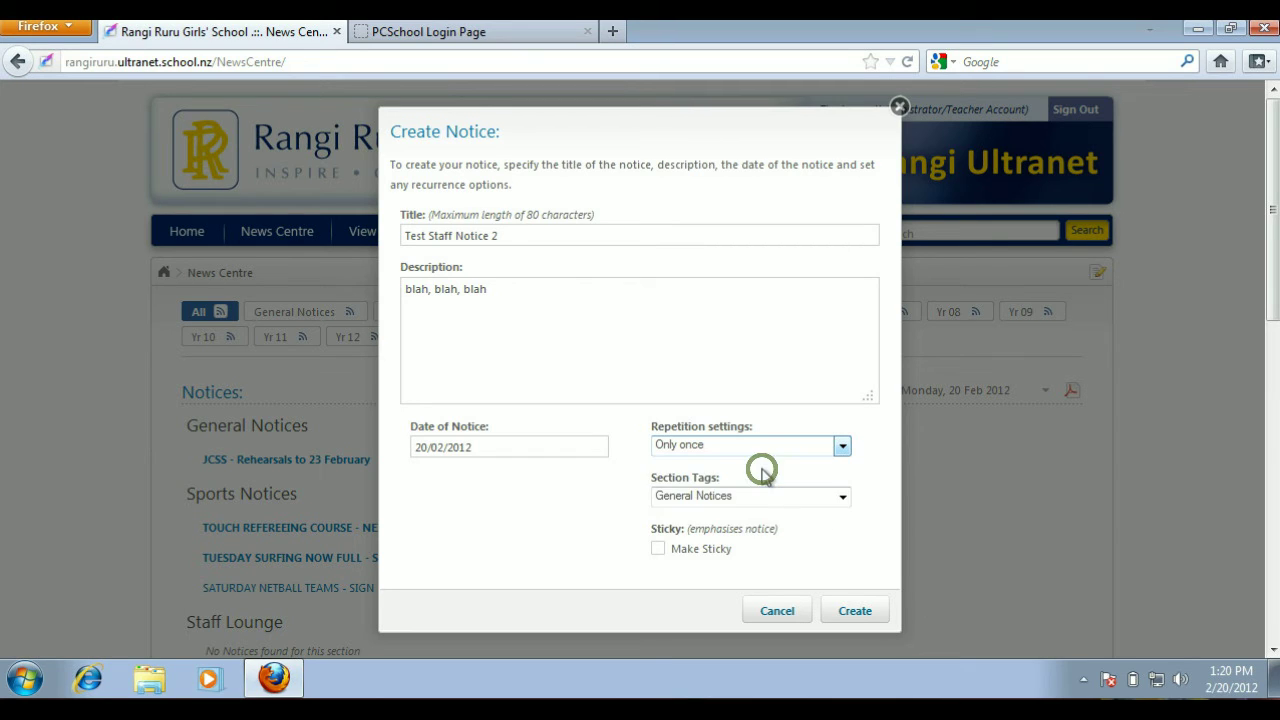
click(843, 498)
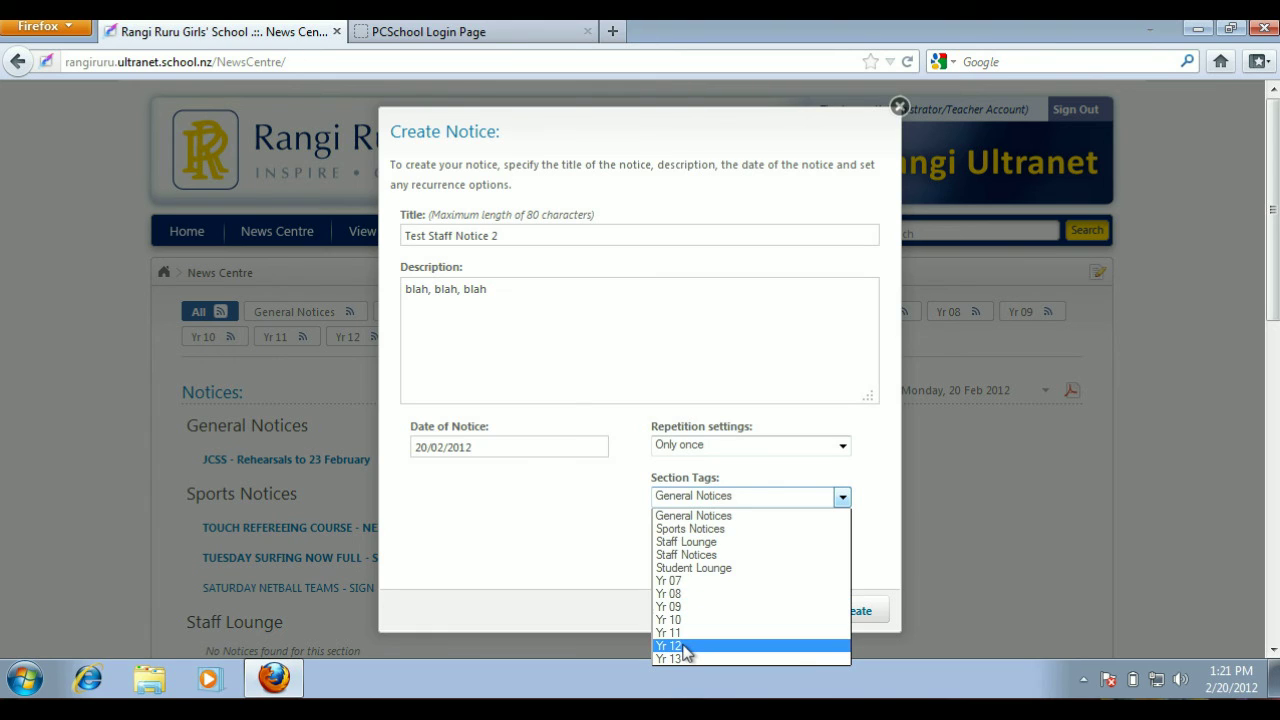
click(735, 556)
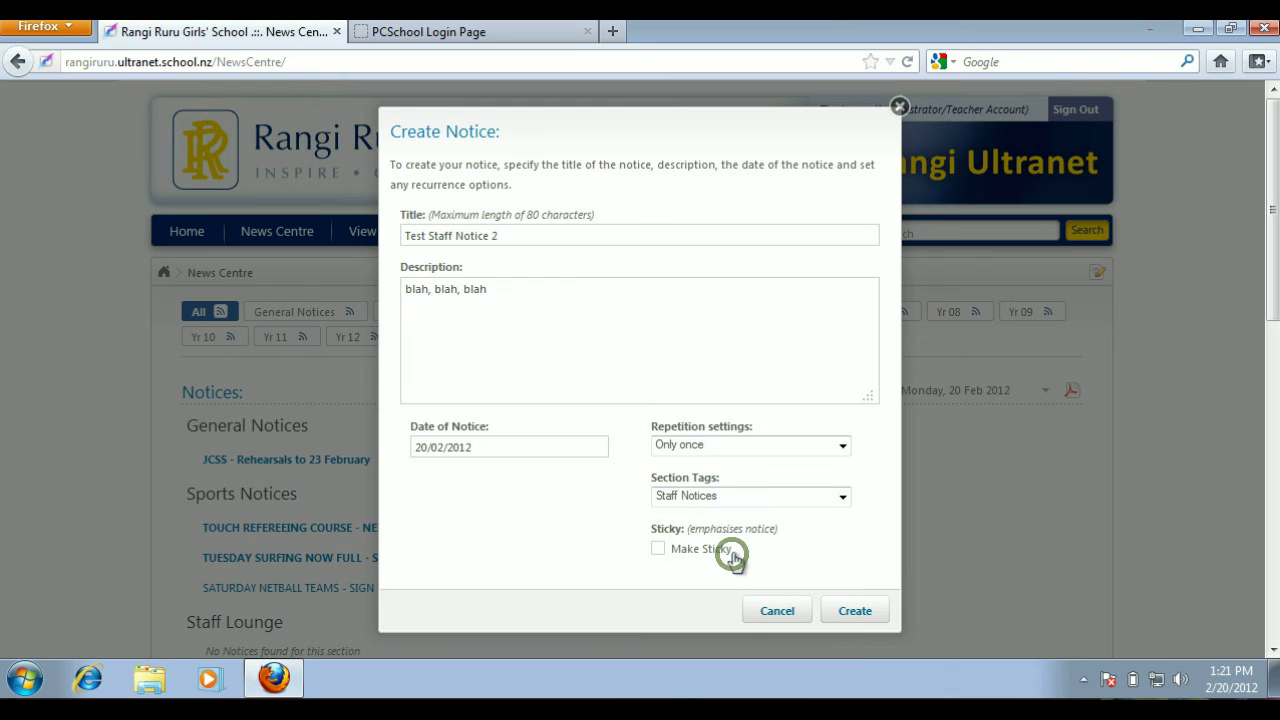
click(846, 613)
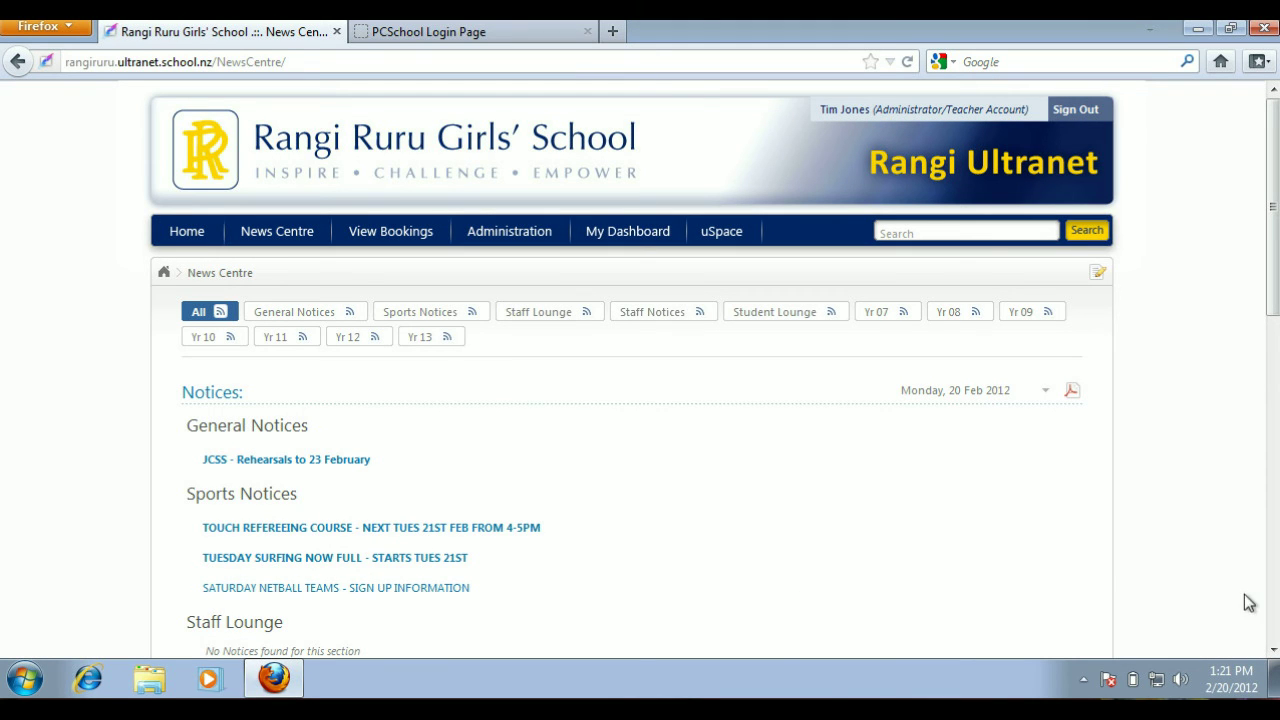
- Find the new notice under Staff Notices and expand the descriptions of all notices in that section
click(1273, 649)
click(1273, 650)
click(1273, 650)
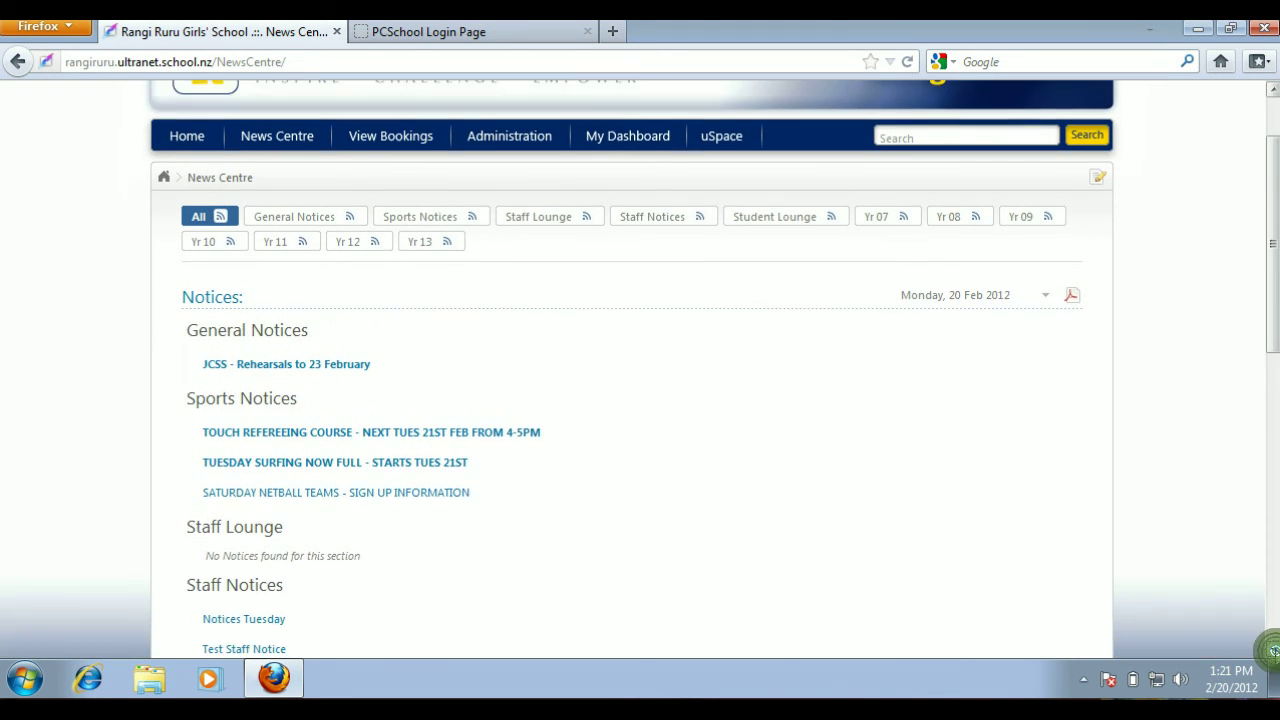
click(1273, 650)
click(1273, 650)
click(1273, 650)
click(1273, 650)
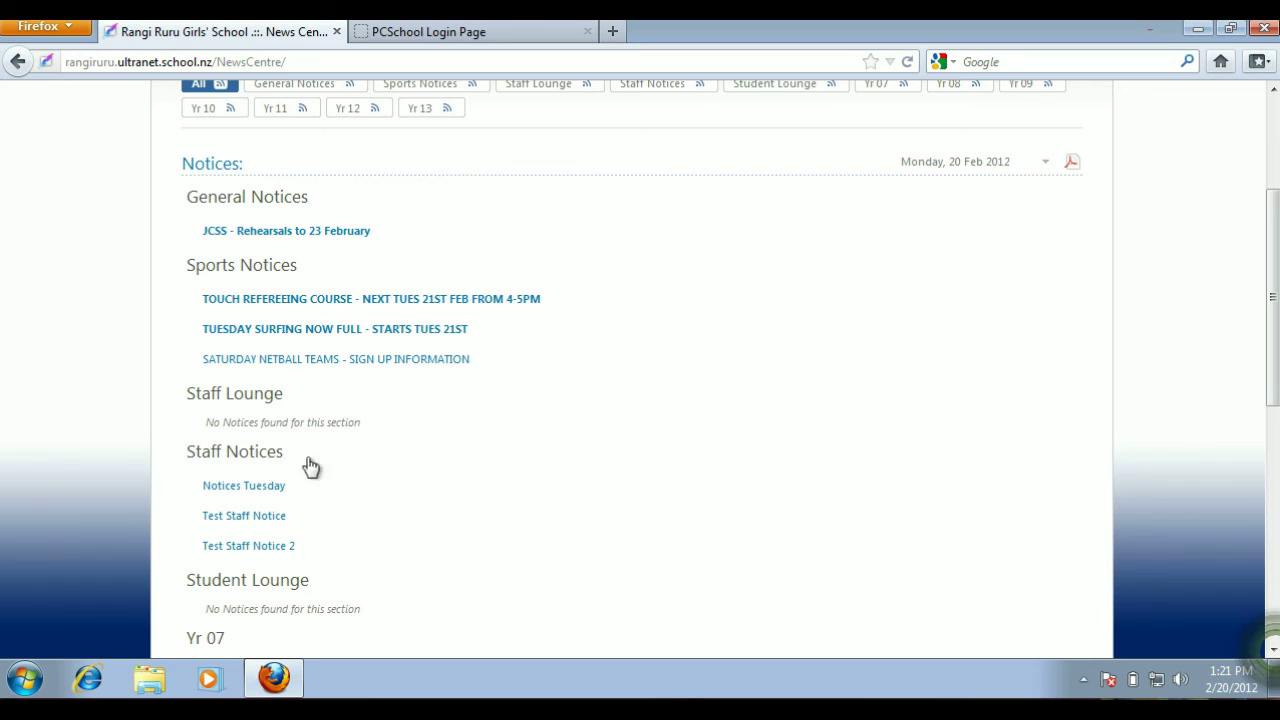
mouse_move(233, 552)
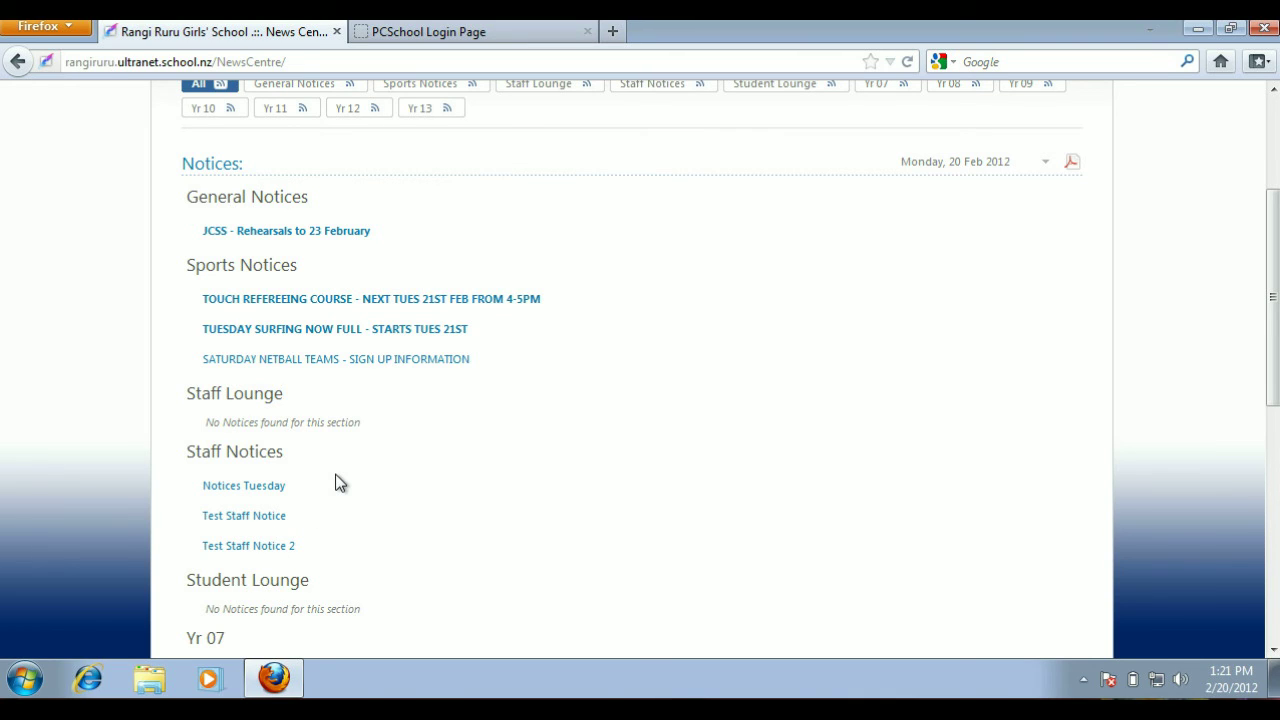
click(250, 457)
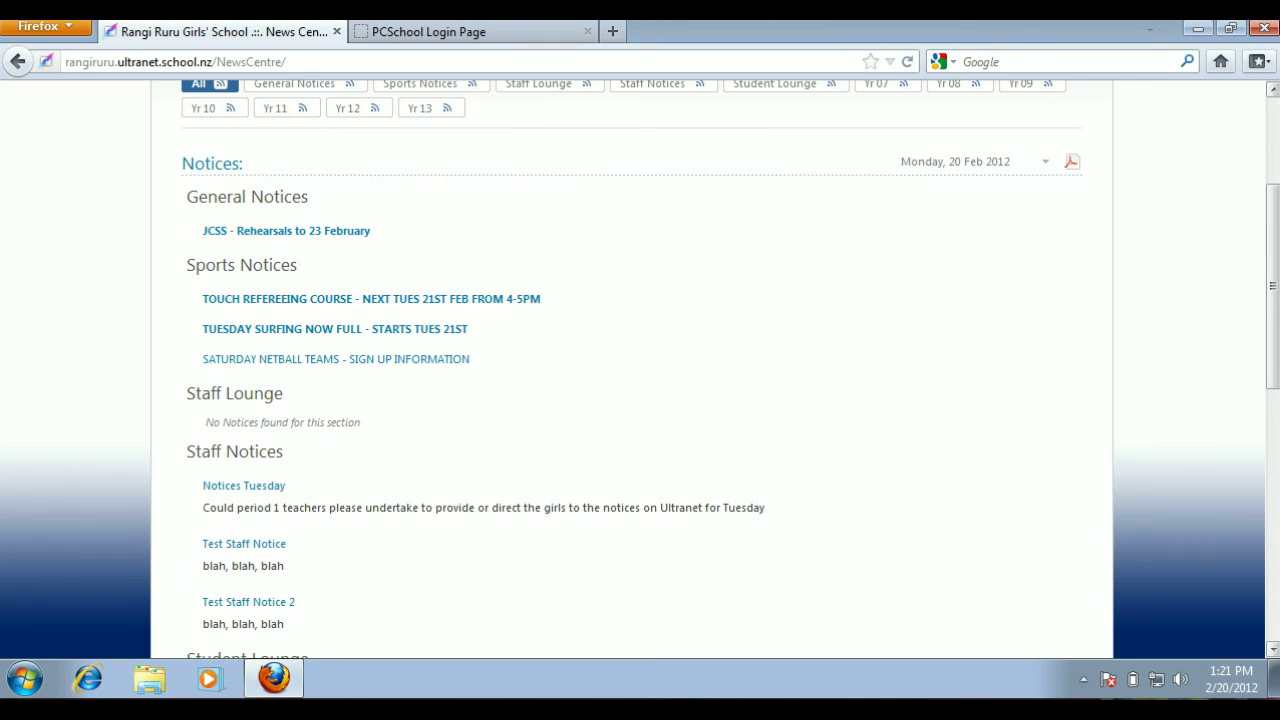
- Collapse the Staff Notices section's descriptions and open the Notices Tuesday notice
click(1273, 650)
click(1273, 650)
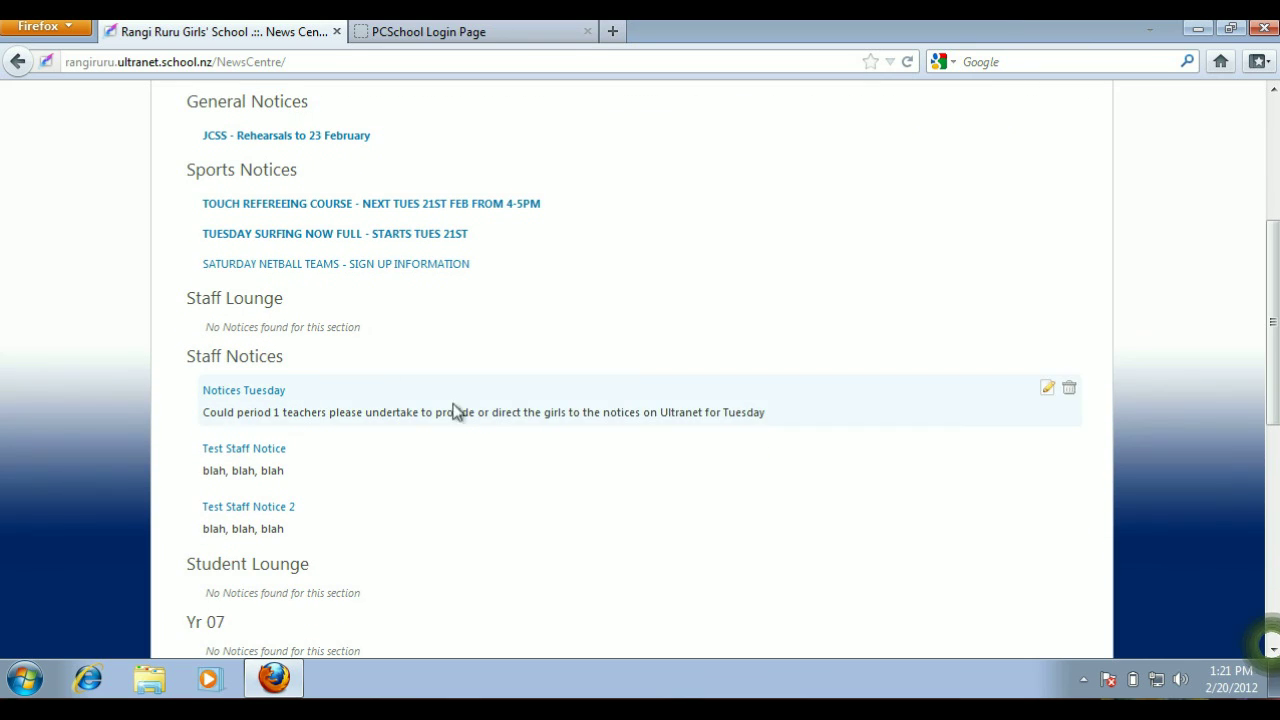
click(228, 362)
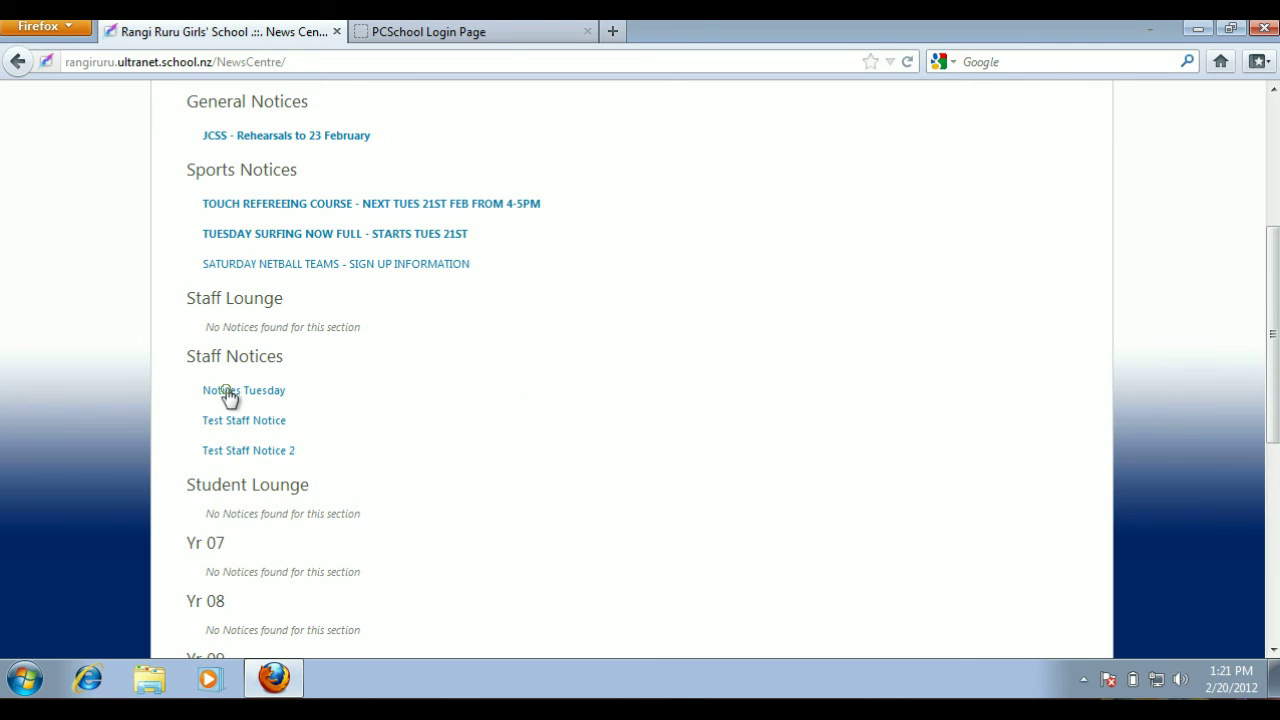
click(226, 392)
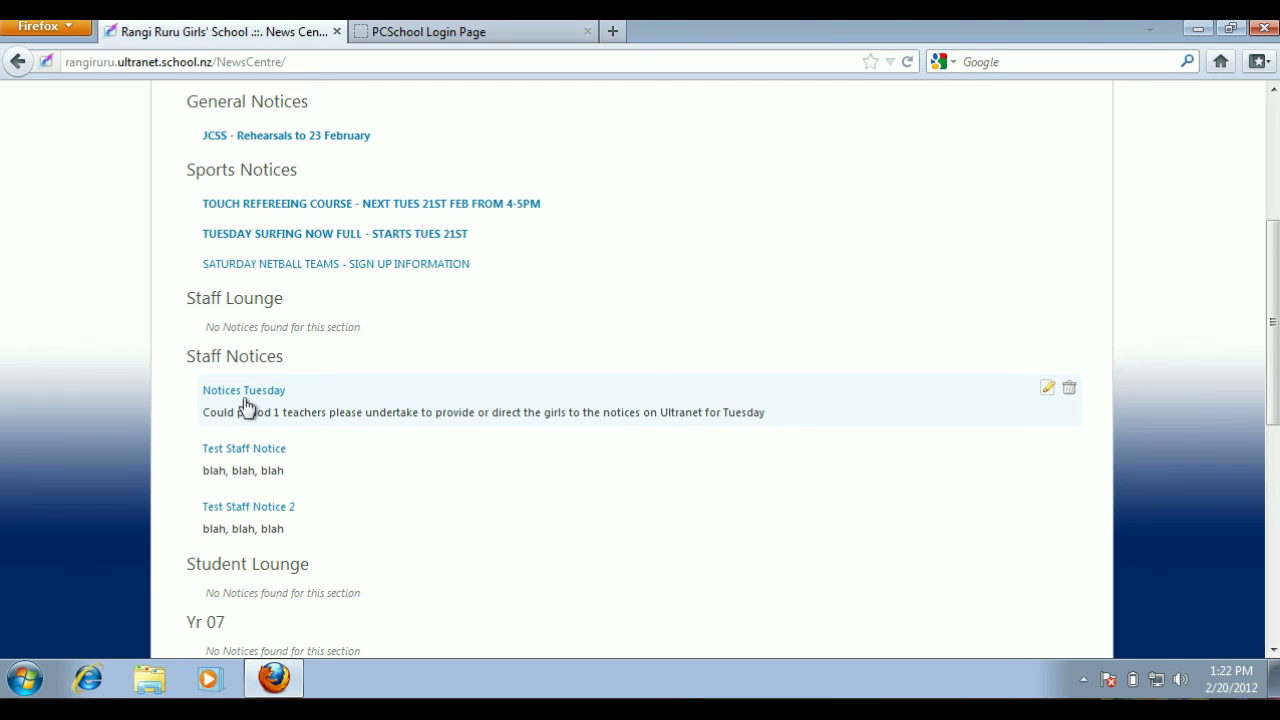
- Collapse the staff notices again and check who posted the Notices Tuesday notice
click(205, 362)
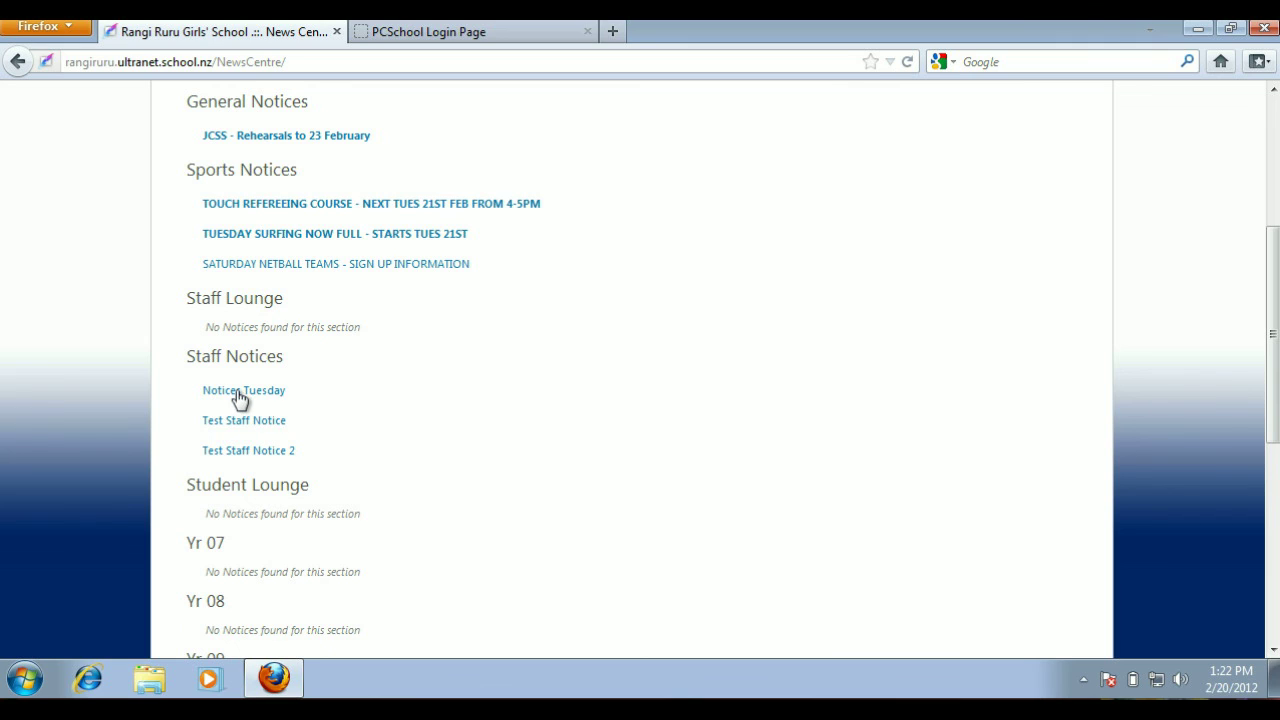
mouse_move(240, 398)
mouse_move(364, 400)
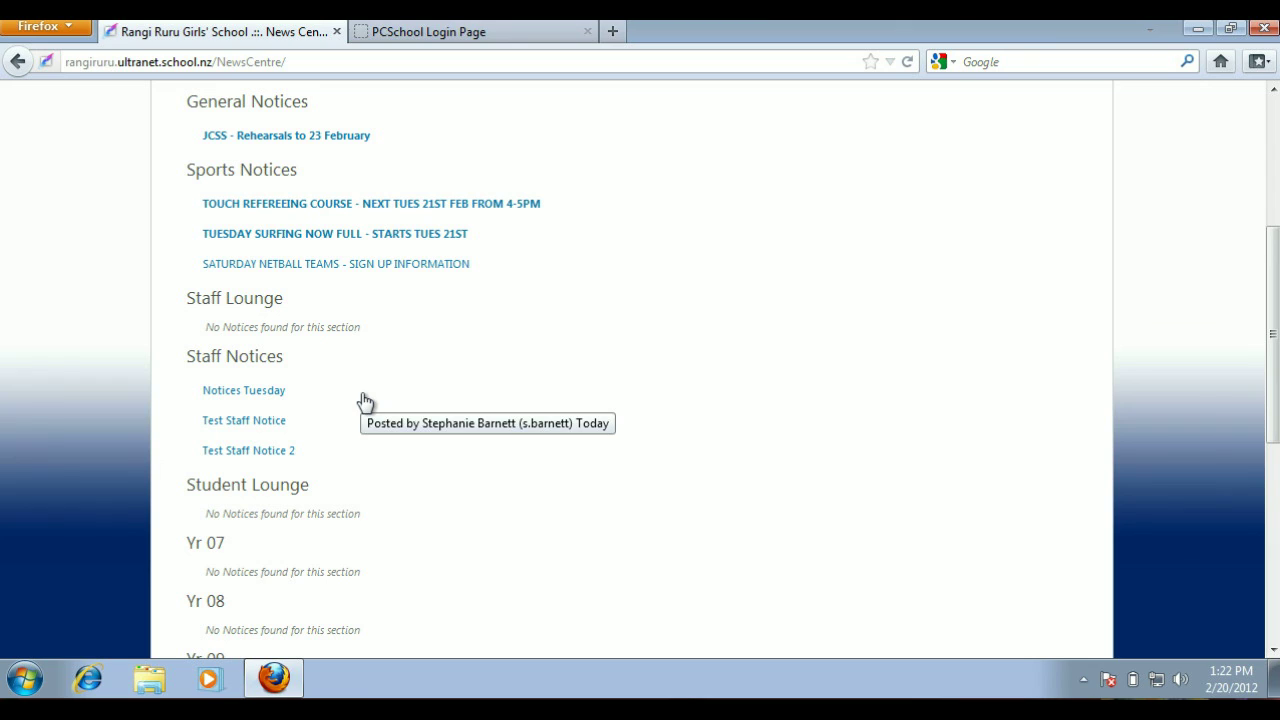